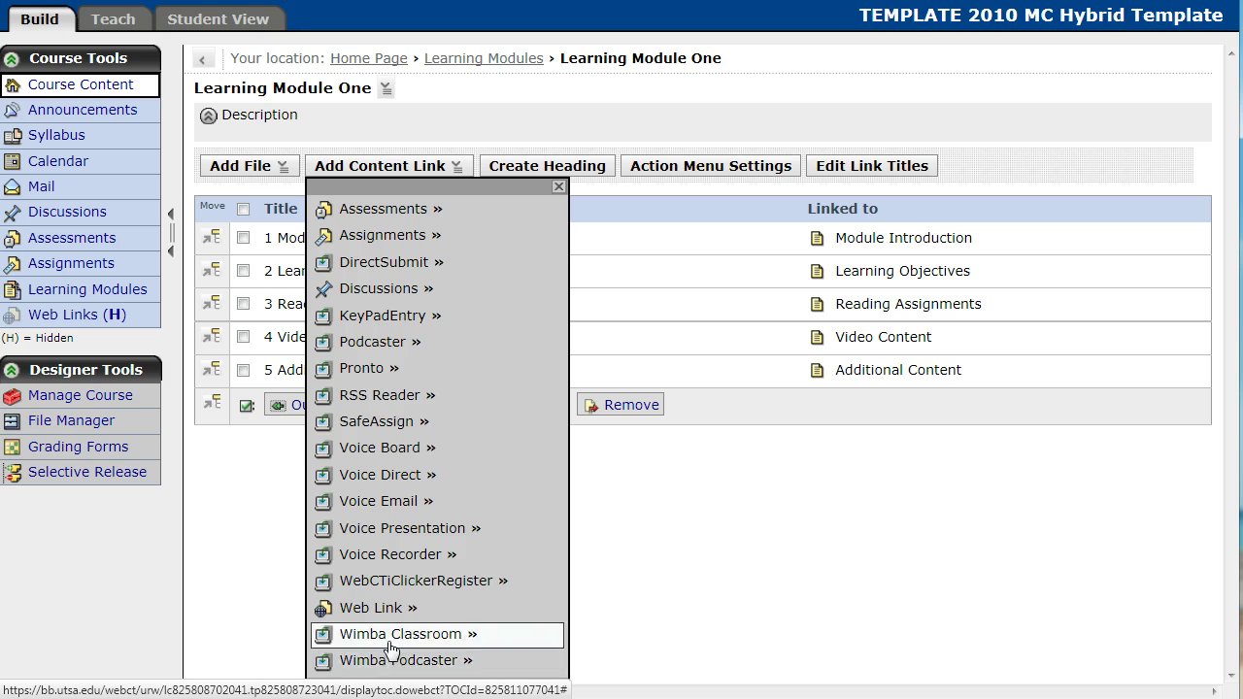
Step: Add the existing Wimba Classroom room "Lesson One PP" from the inventory as a content link in Learning Module One
left_click(391, 642)
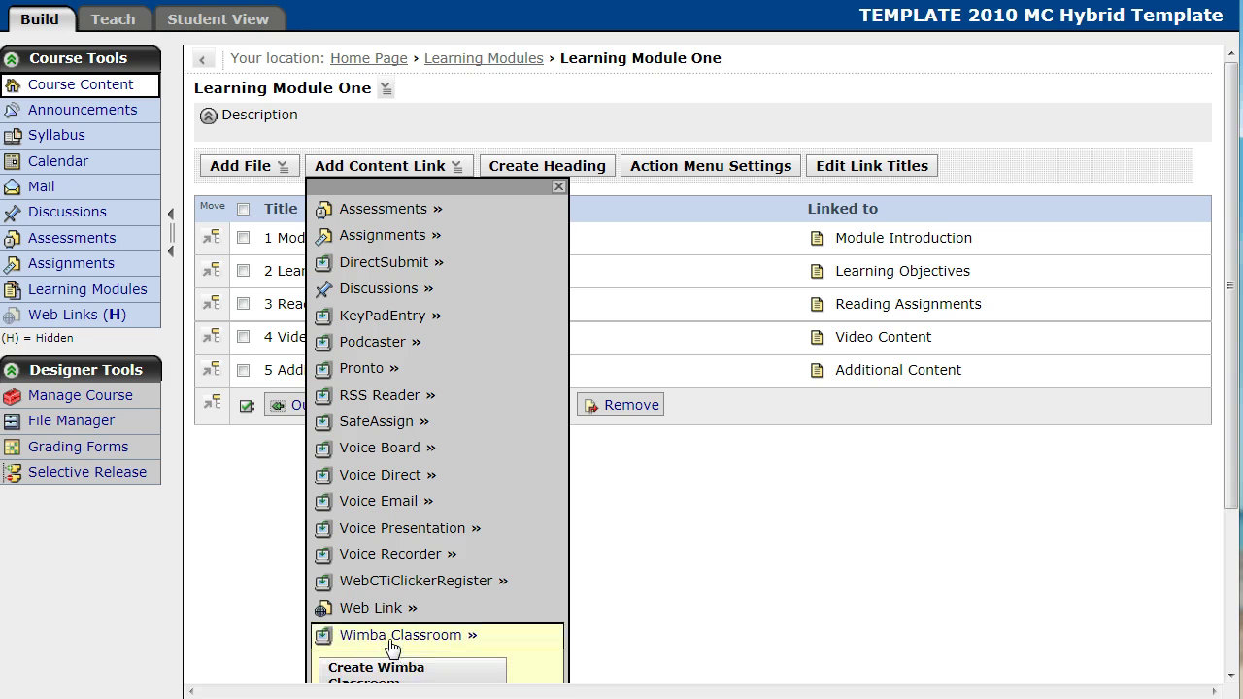
scroll(392, 647, "down", 3)
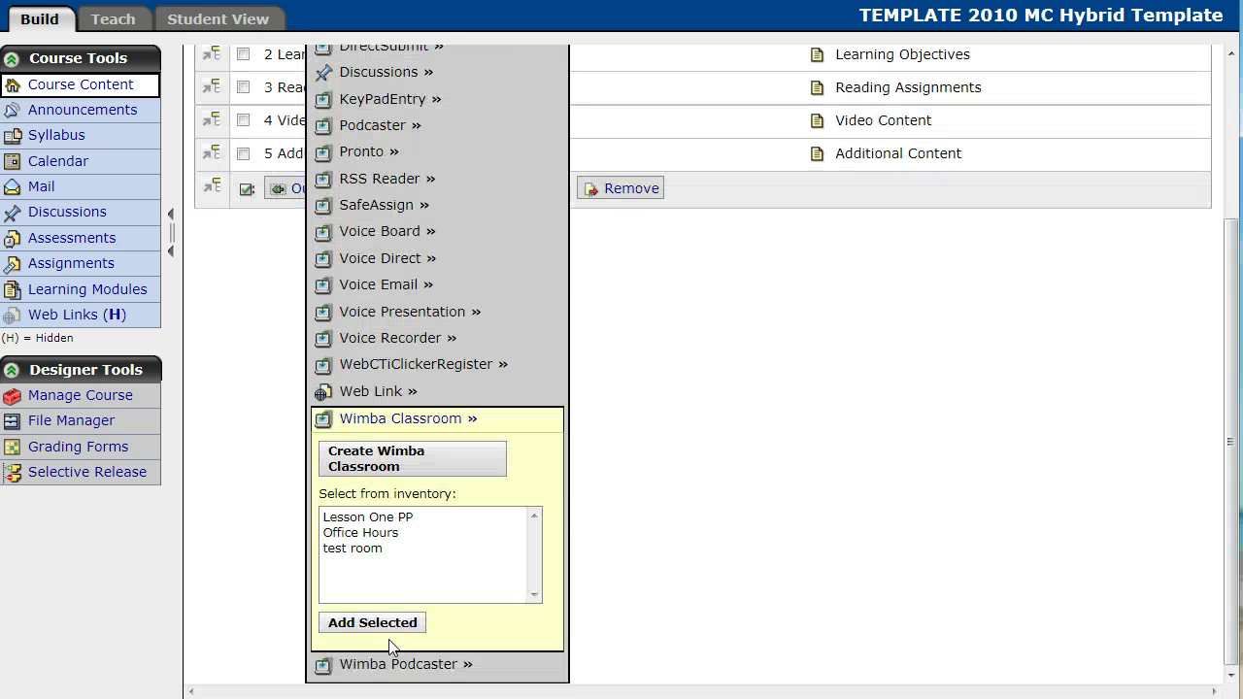
left_click(378, 519)
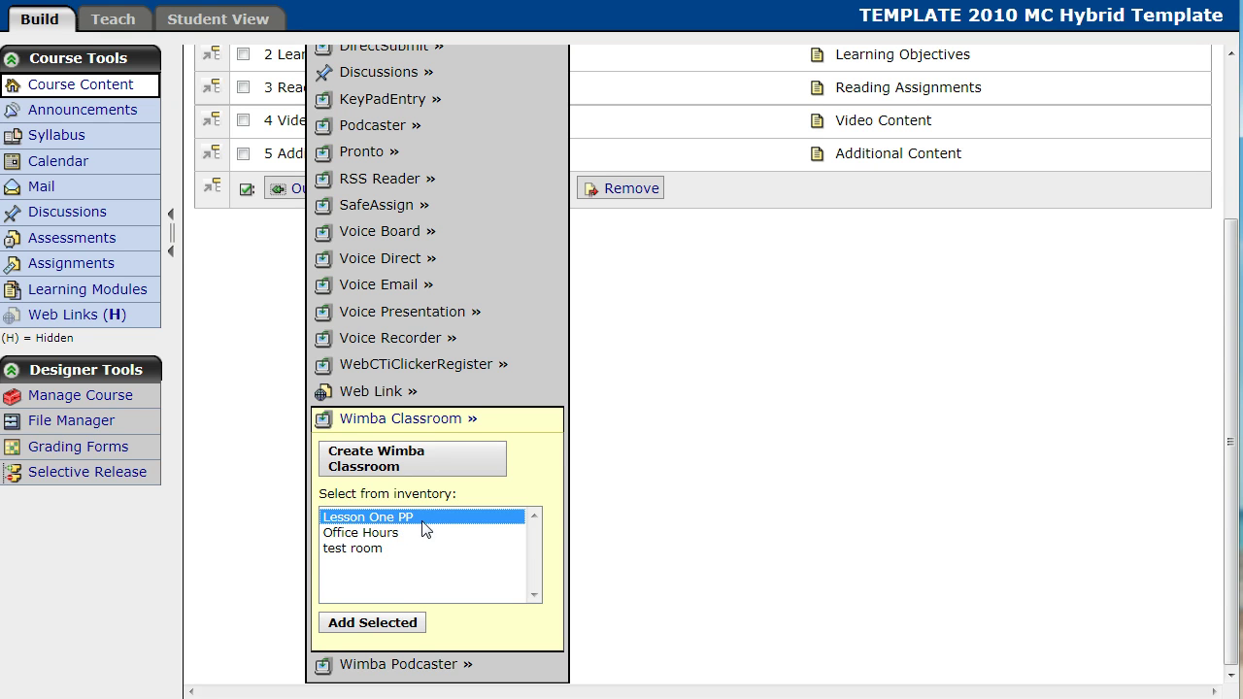
left_click(408, 621)
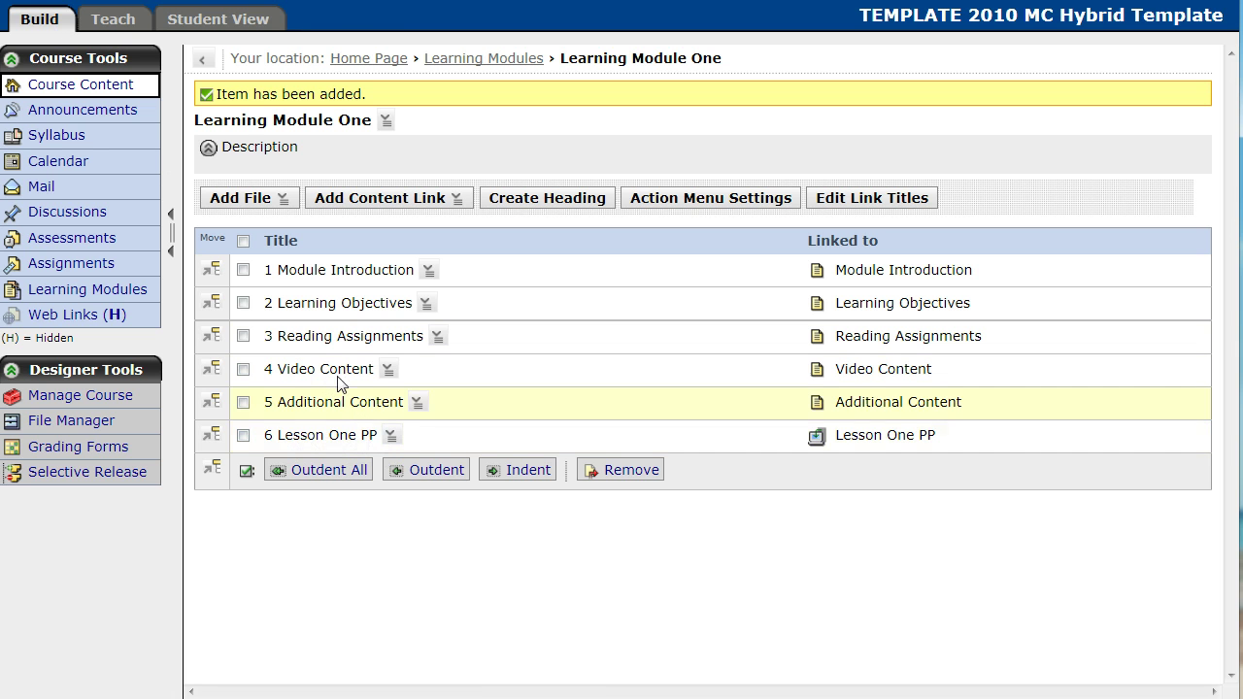
Step: Switch the course to the Teach view and open the Lesson One PP room from Learning Module One
left_click(115, 20)
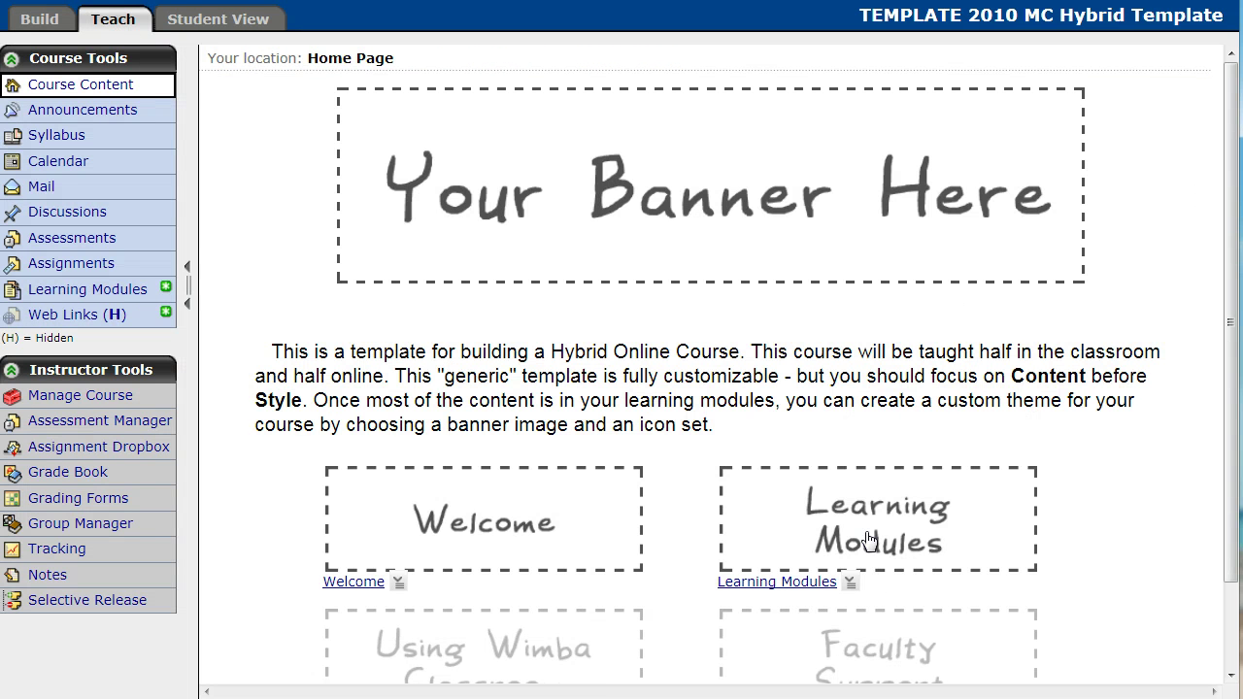
left_click(869, 541)
left_click(537, 382)
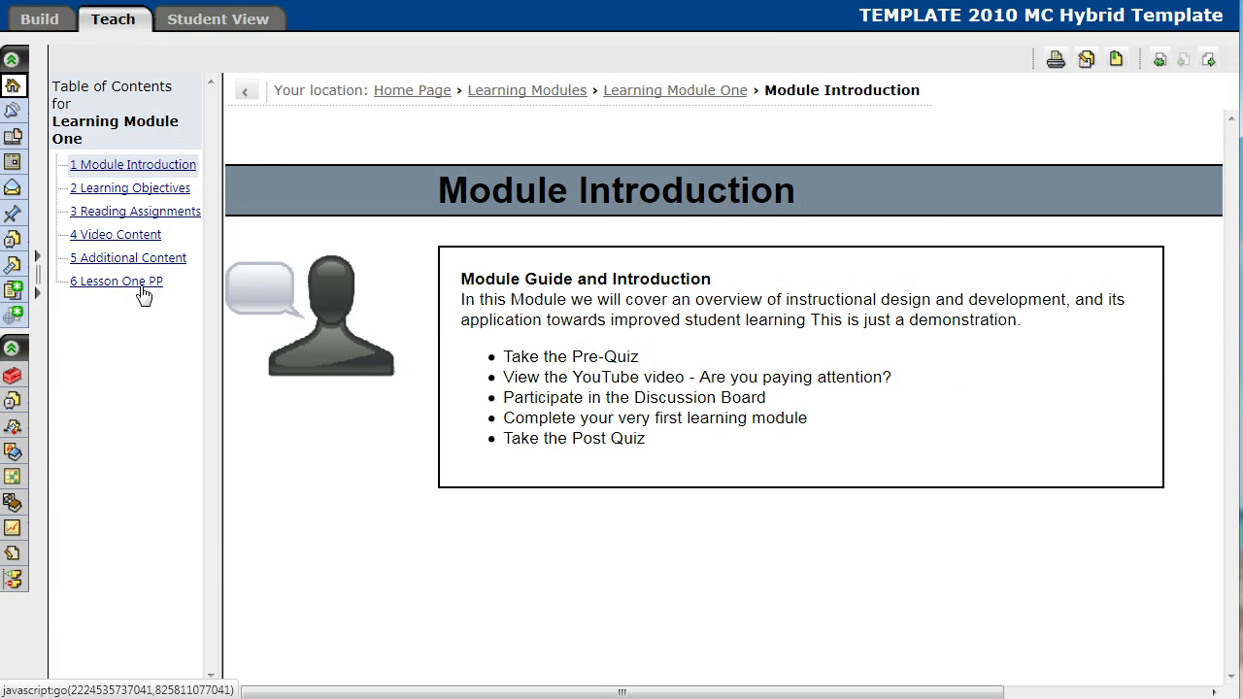
left_click(136, 288)
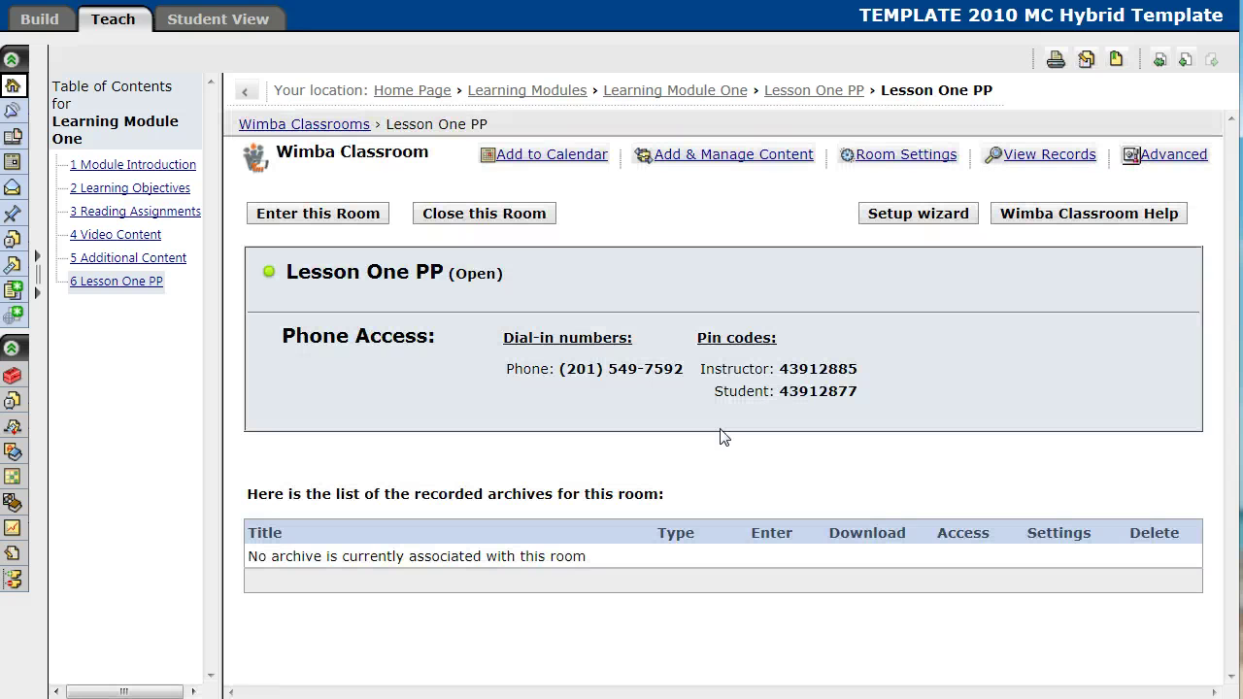
Step: Run the Wimba Classroom setup wizard through its signed applet, audio playback and voice recording tests, and finish it
left_click(919, 215)
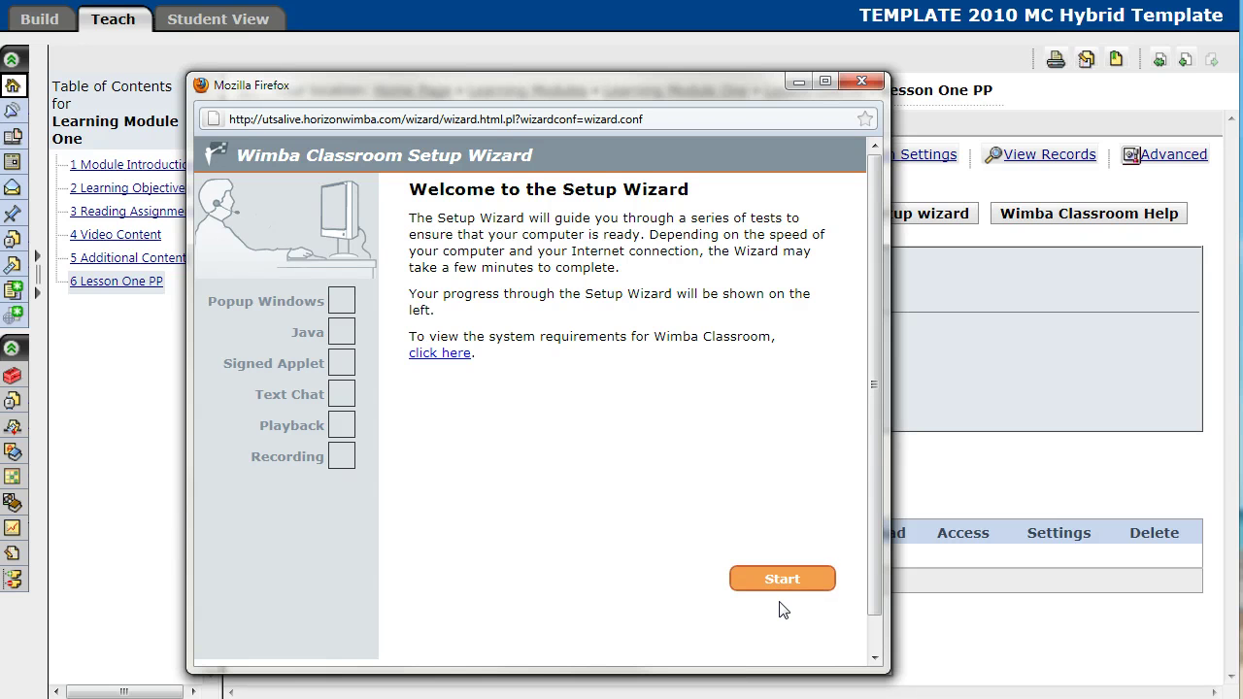
left_click(782, 578)
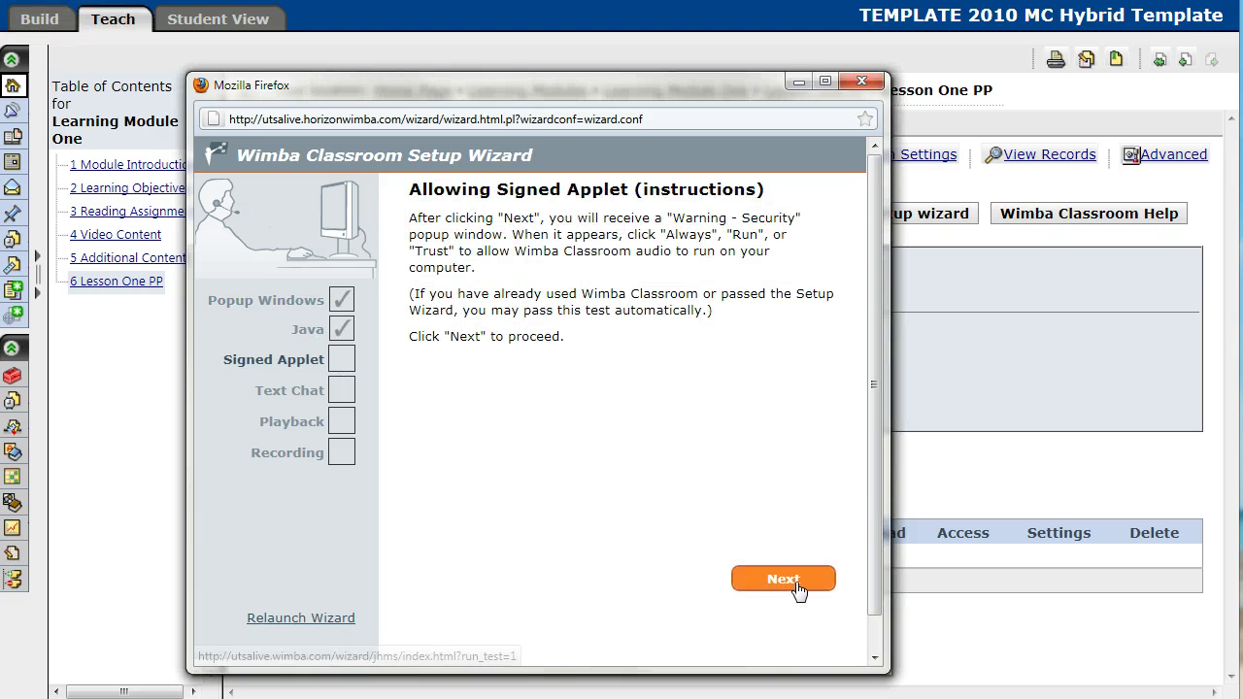
left_click(789, 580)
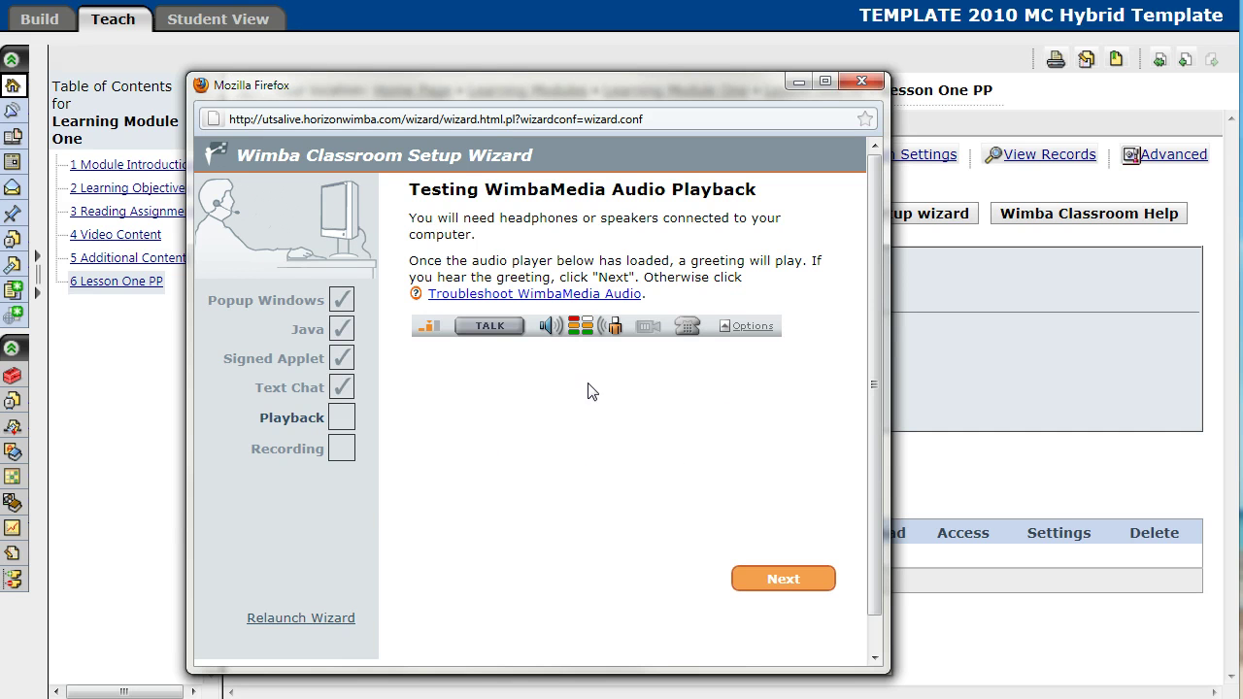
left_click(786, 582)
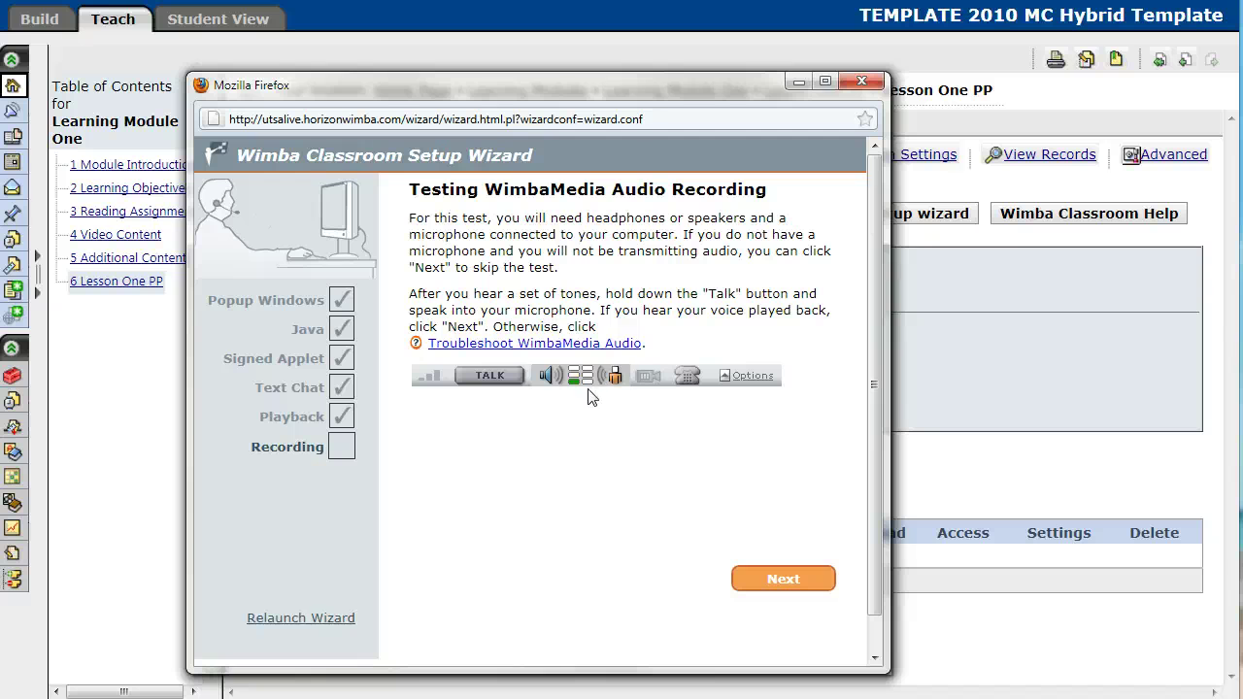
left_click(485, 377)
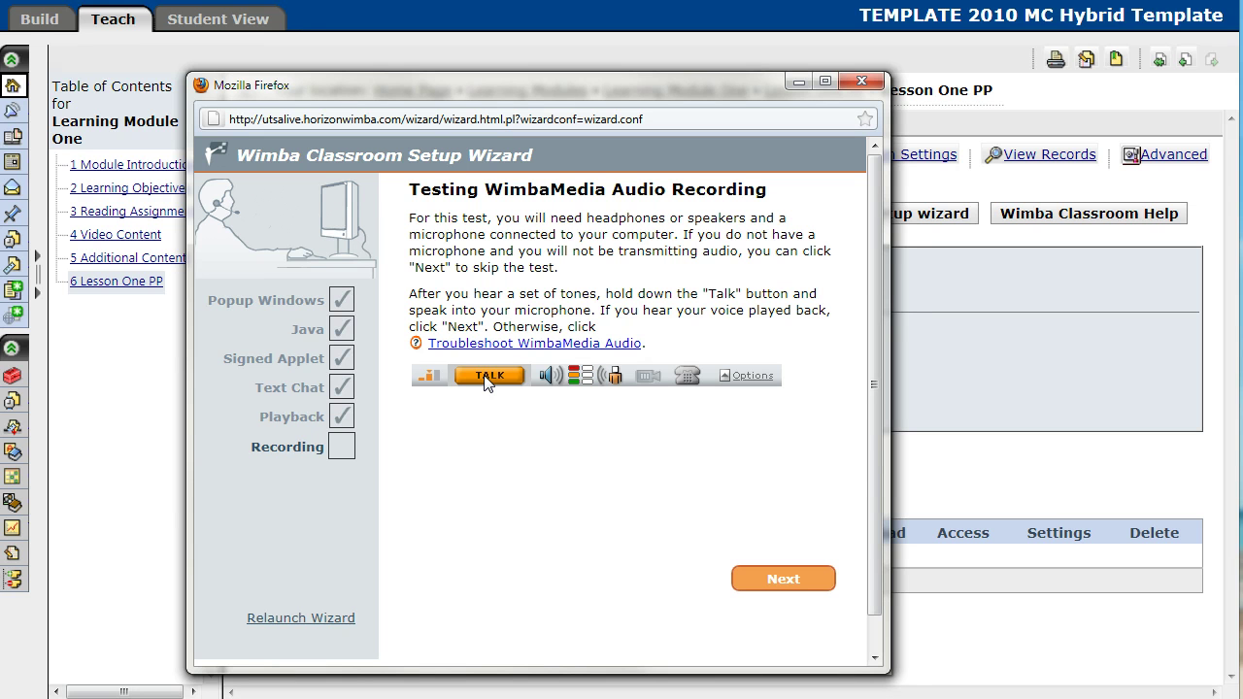
left_click(489, 376)
left_click(793, 580)
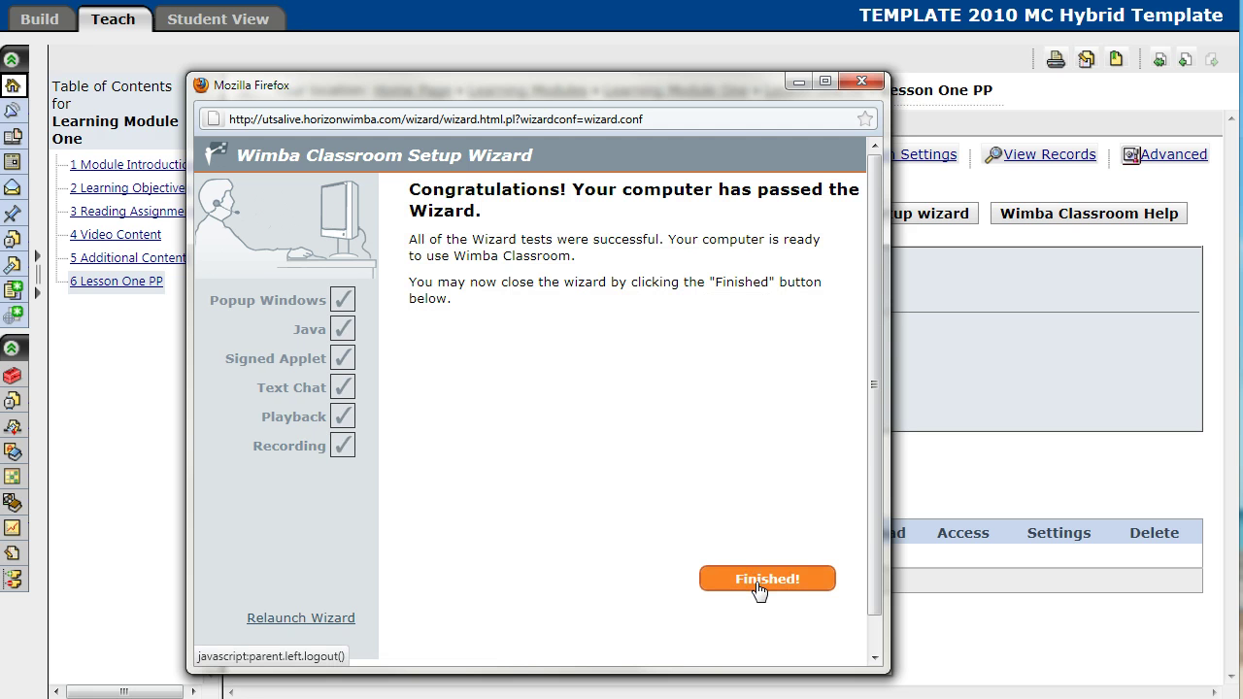
left_click(759, 587)
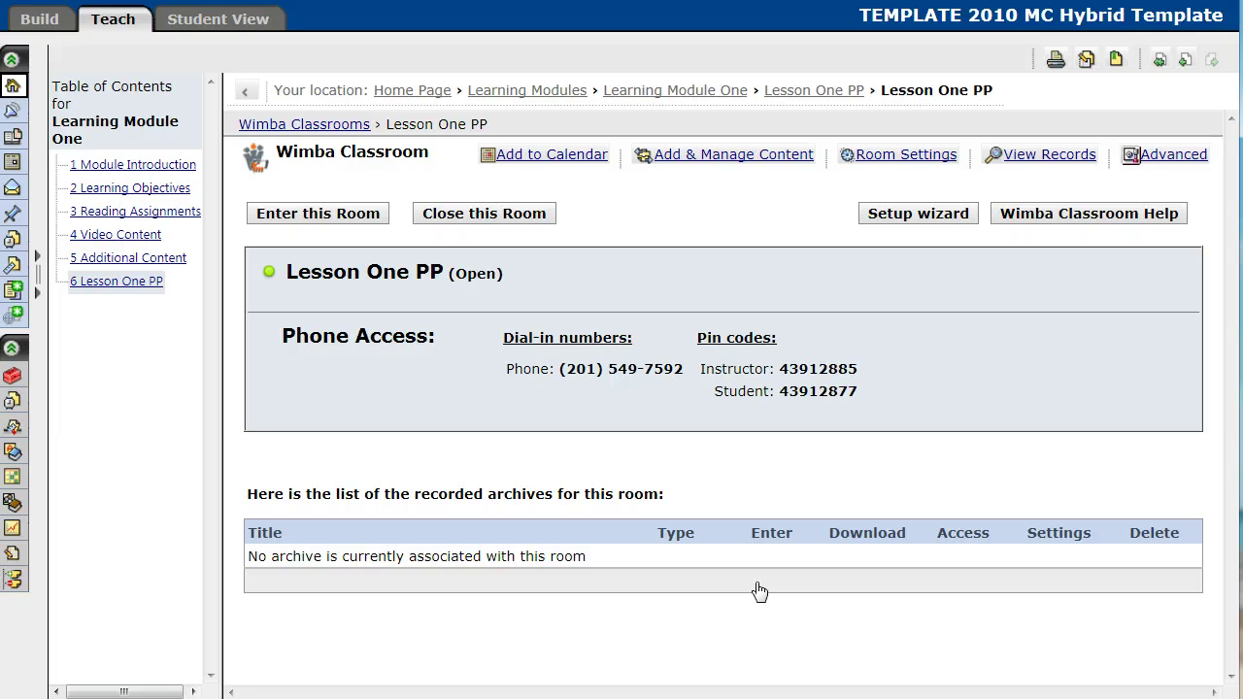
Step: Enter the Lesson One PP room and turn on Lock Talk in its media options
left_click(342, 217)
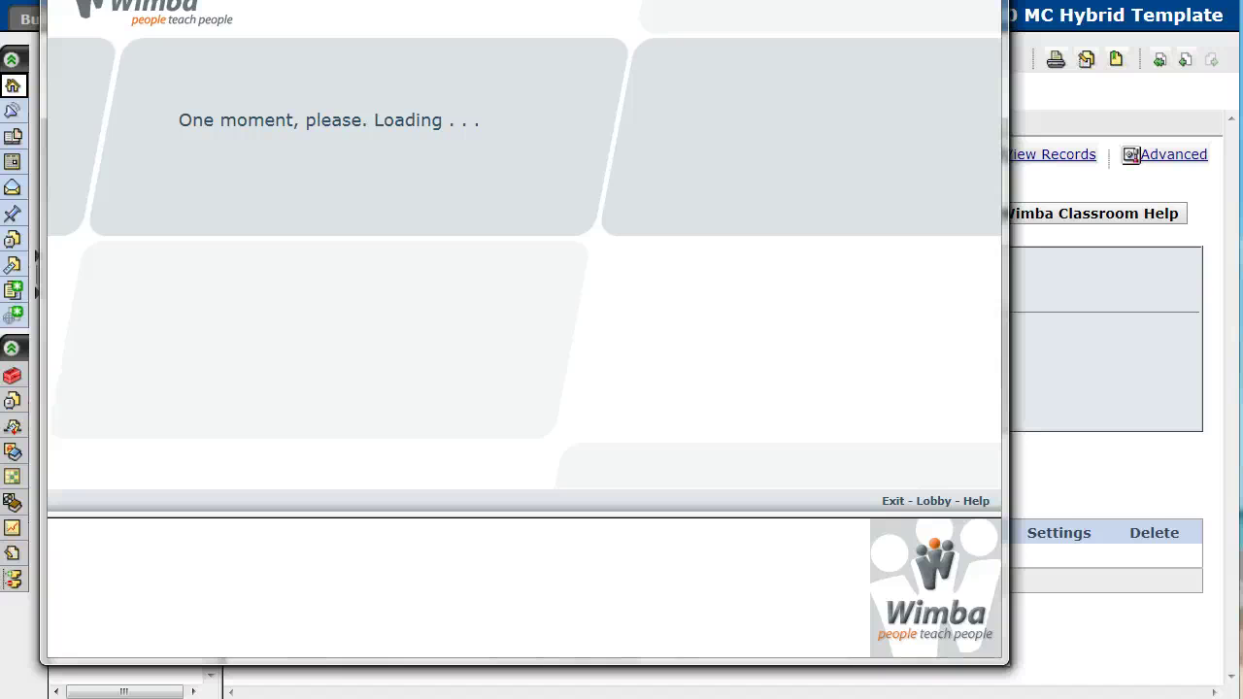
key("alt+F4")
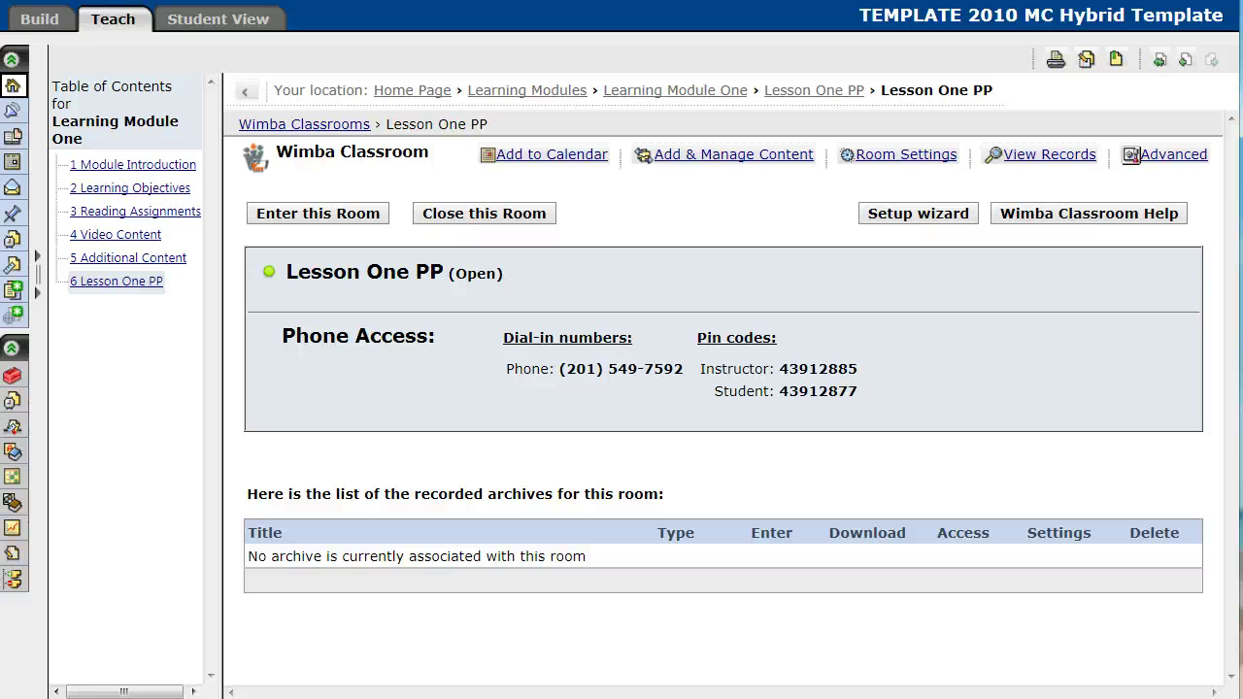
left_click(884, 685)
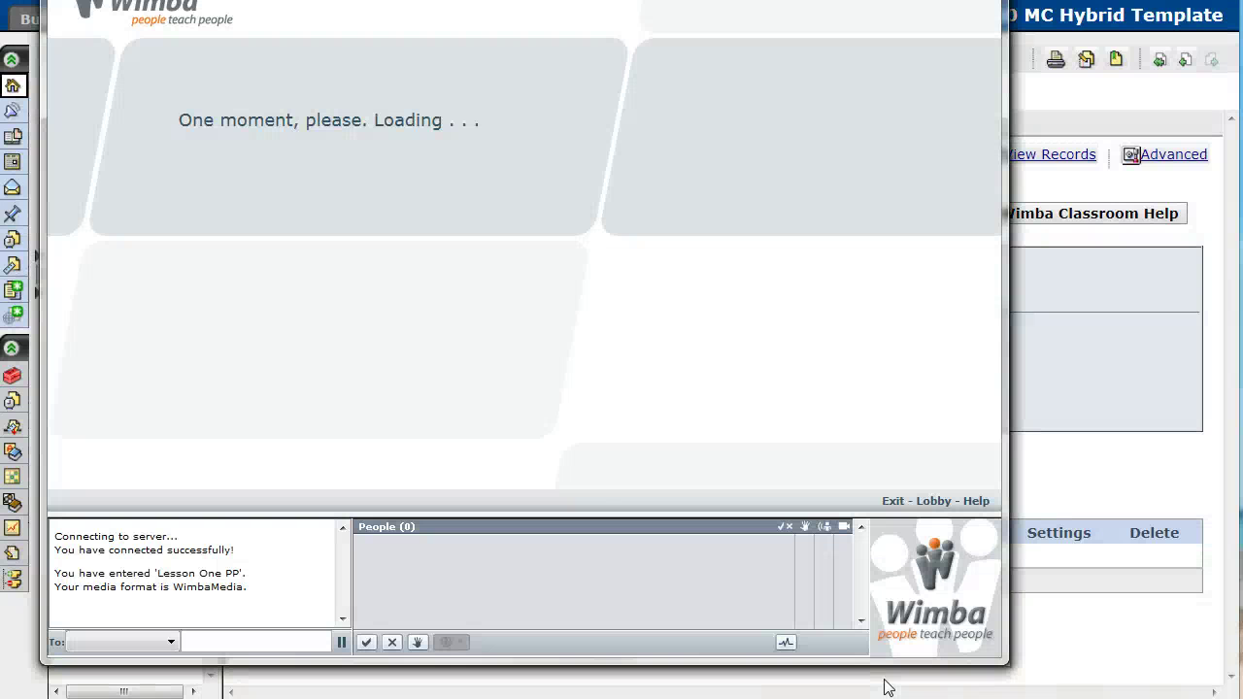
left_click_drag(524, 0, 558, 0)
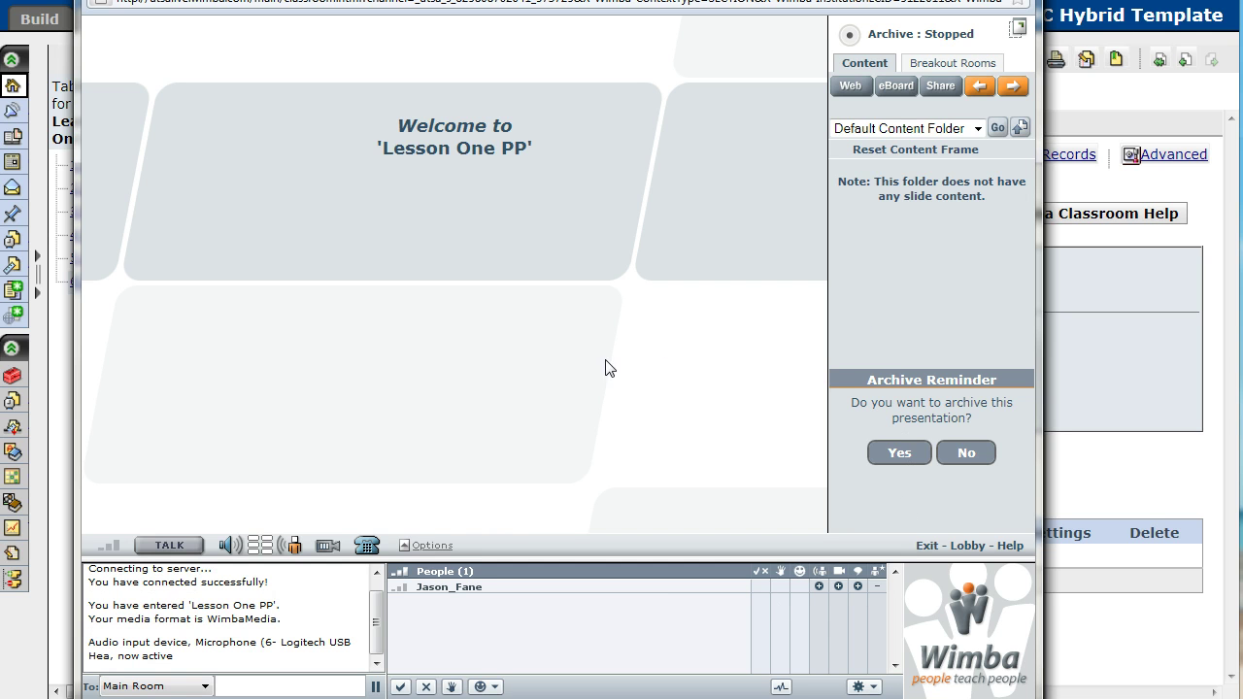
left_click(424, 546)
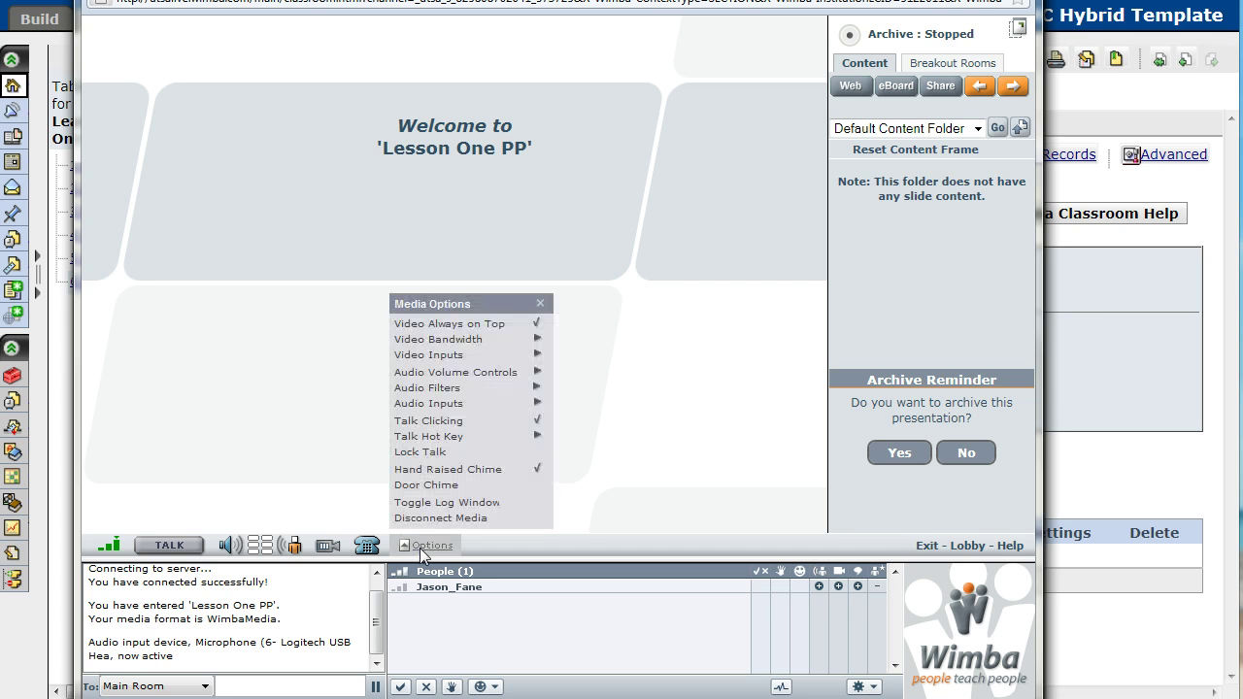
left_click(422, 452)
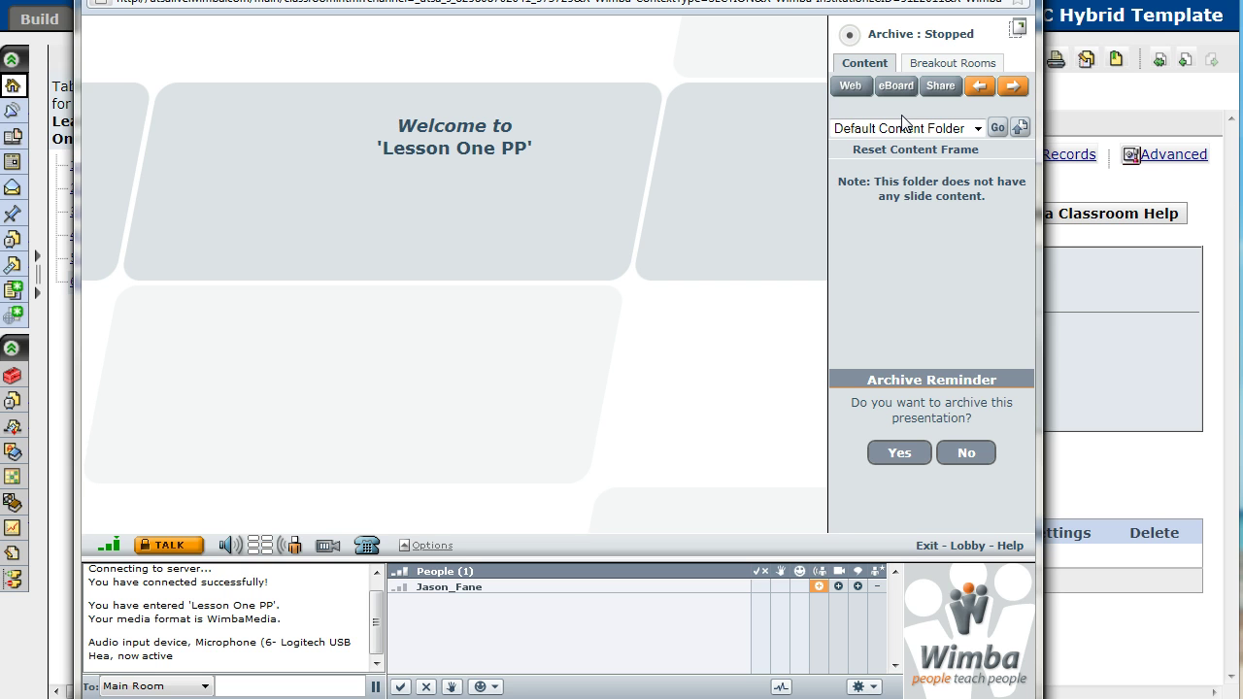
Step: Import IOL Presentation.pptx from the Desktop for display in the eBoard and show its first slide, IOL Conference
left_click(1020, 129)
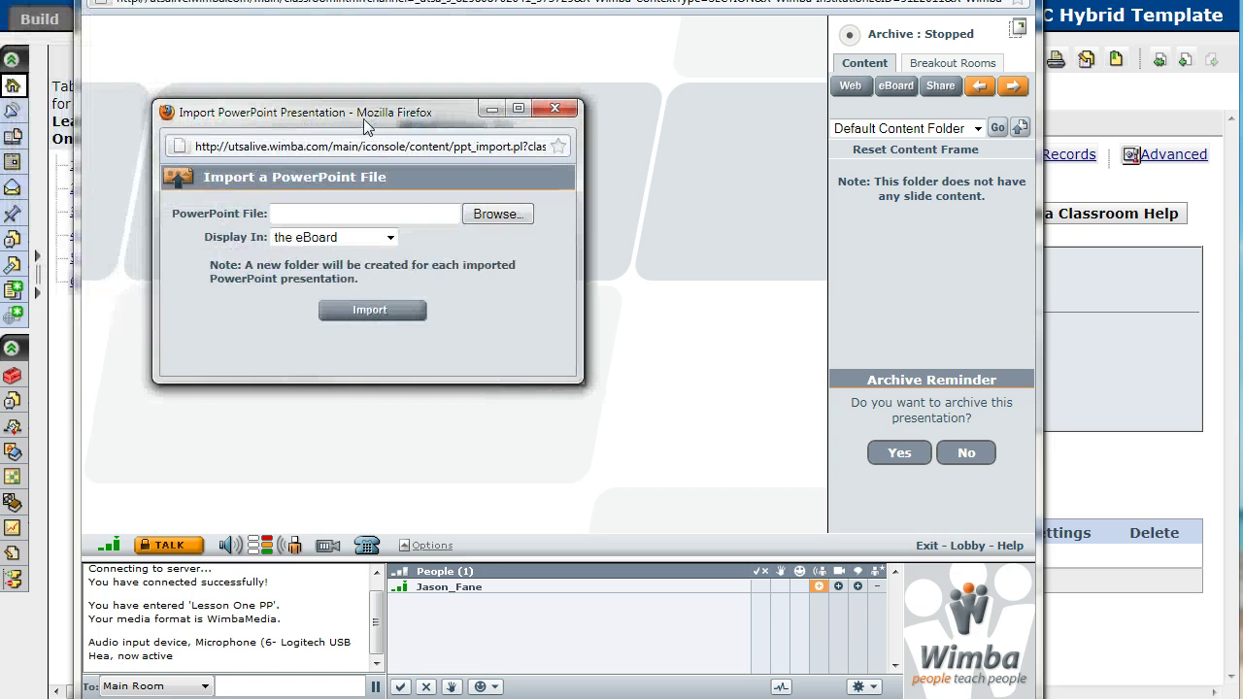
left_click(500, 217)
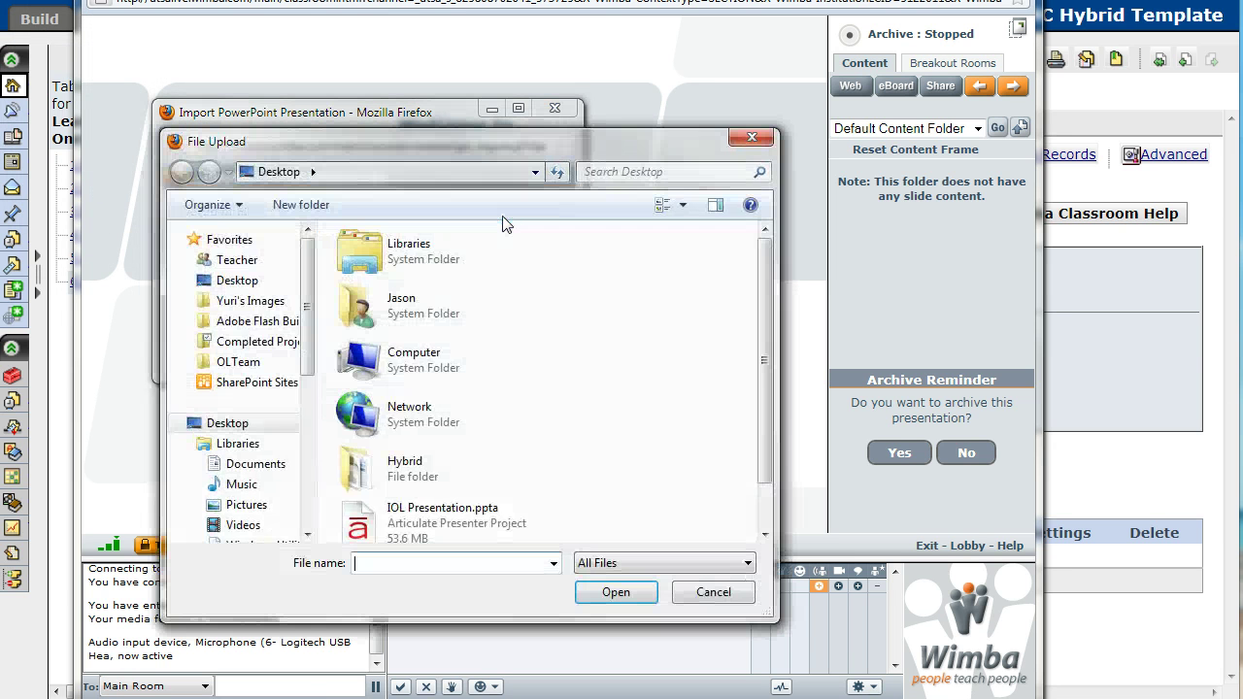
left_click_drag(756, 339, 766, 417)
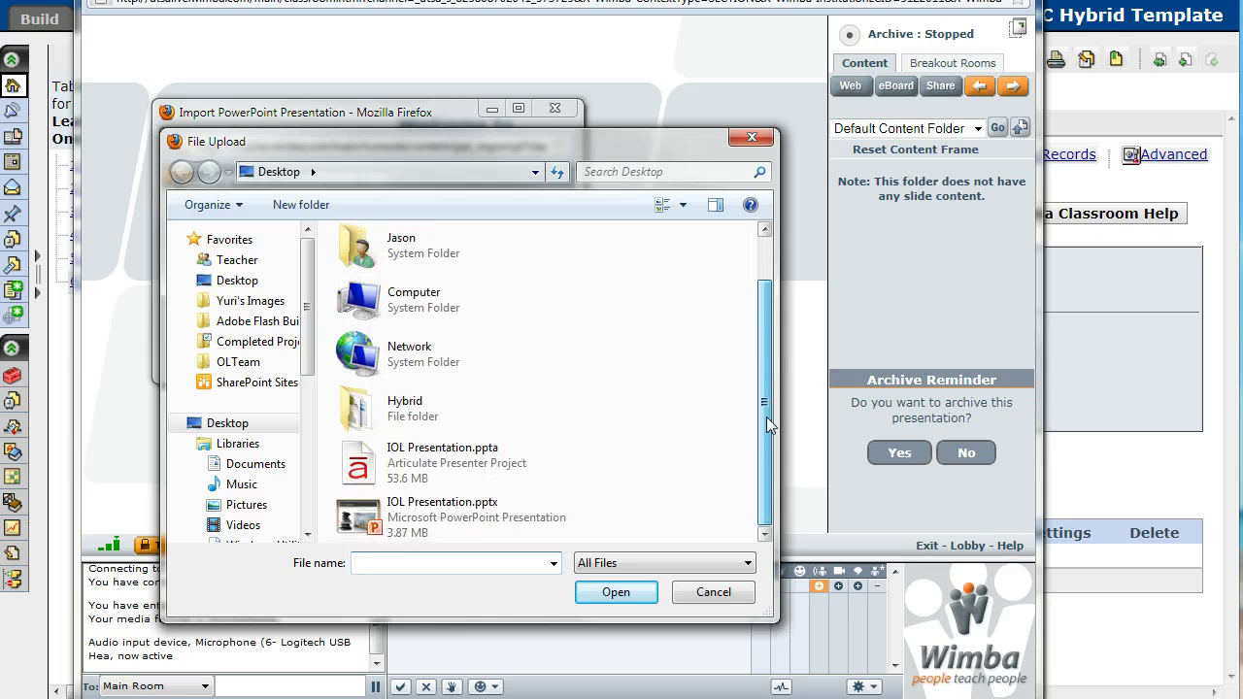
left_click(498, 509)
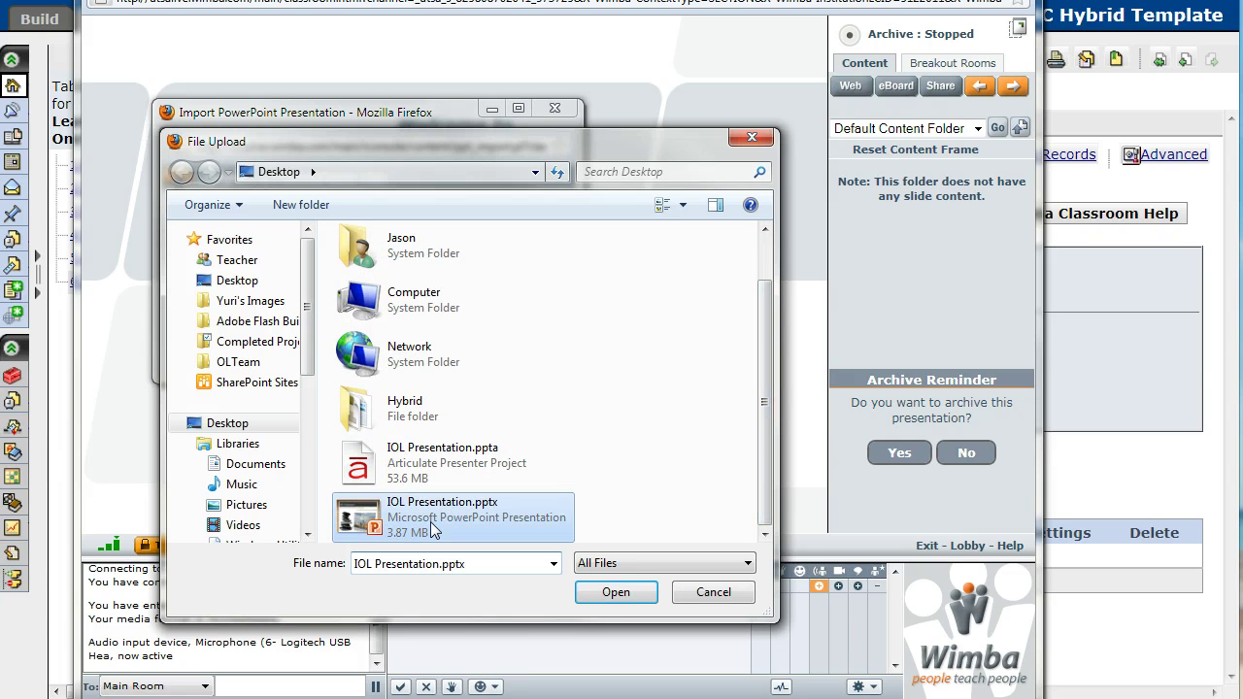
left_click(615, 594)
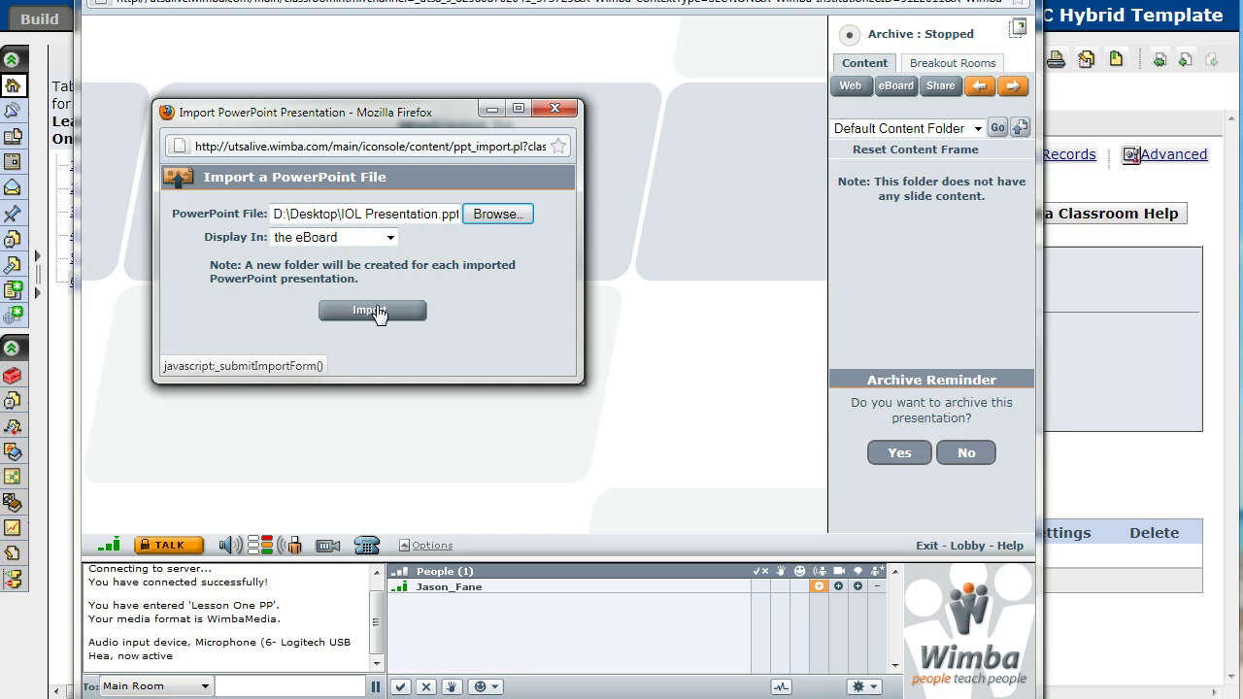
left_click(377, 311)
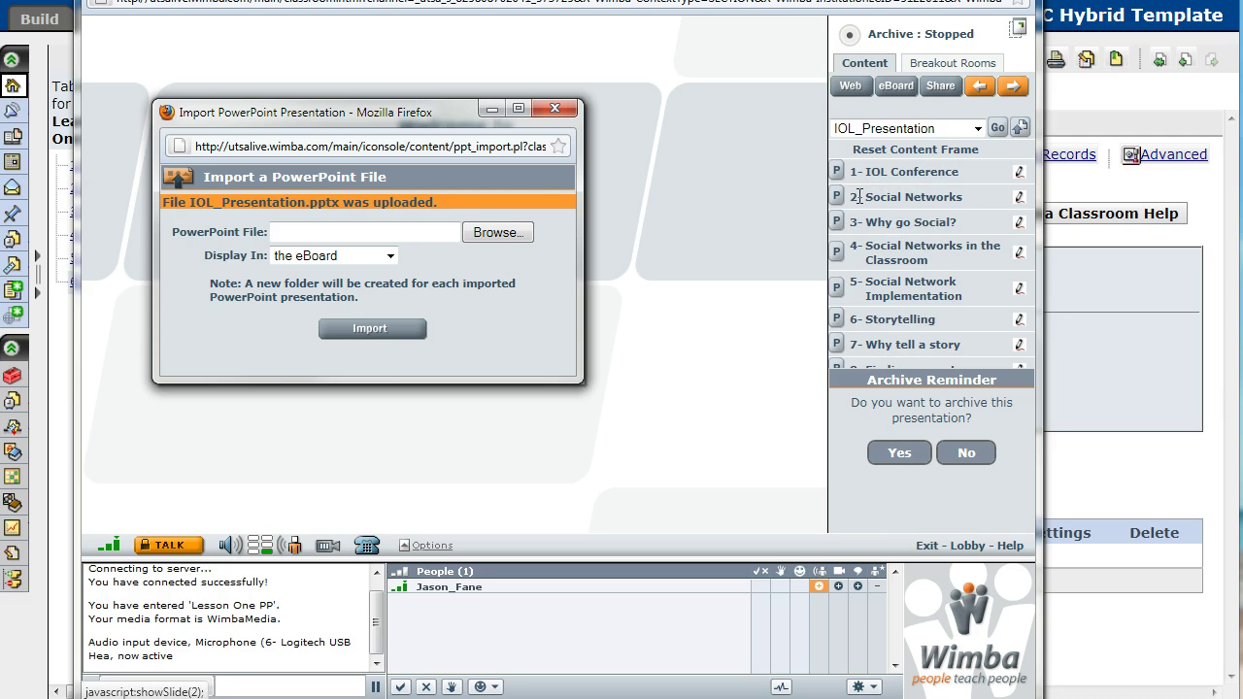
left_click(555, 108)
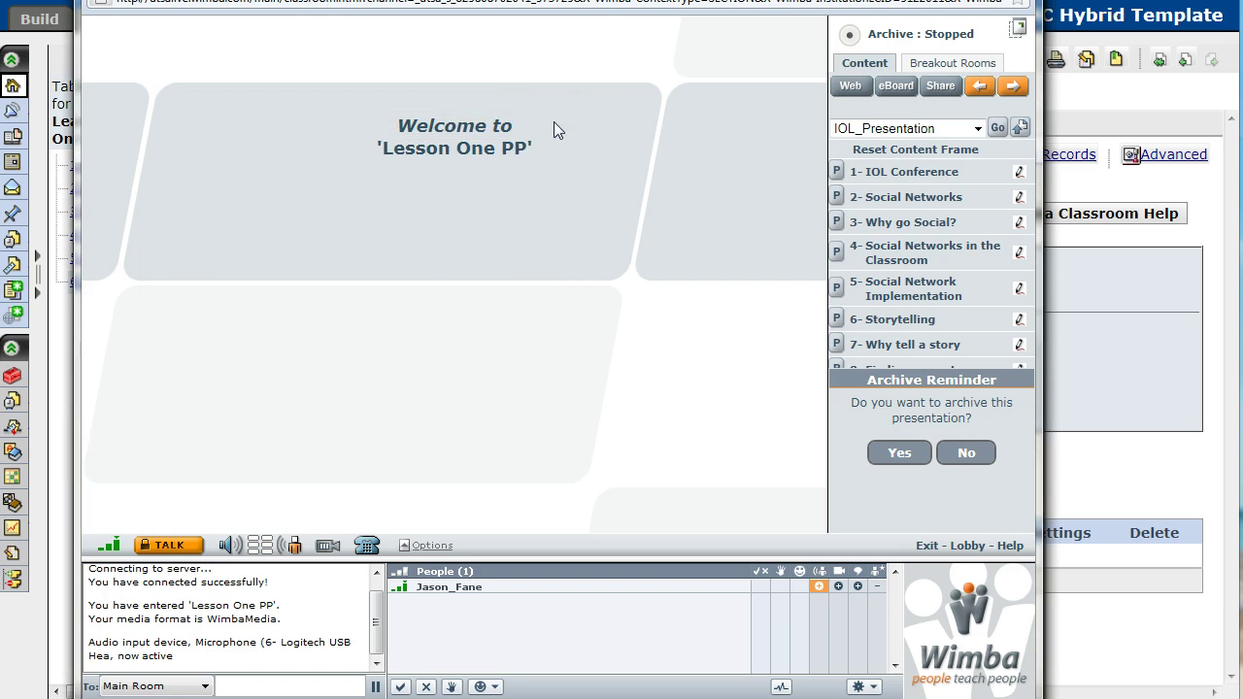
left_click(887, 173)
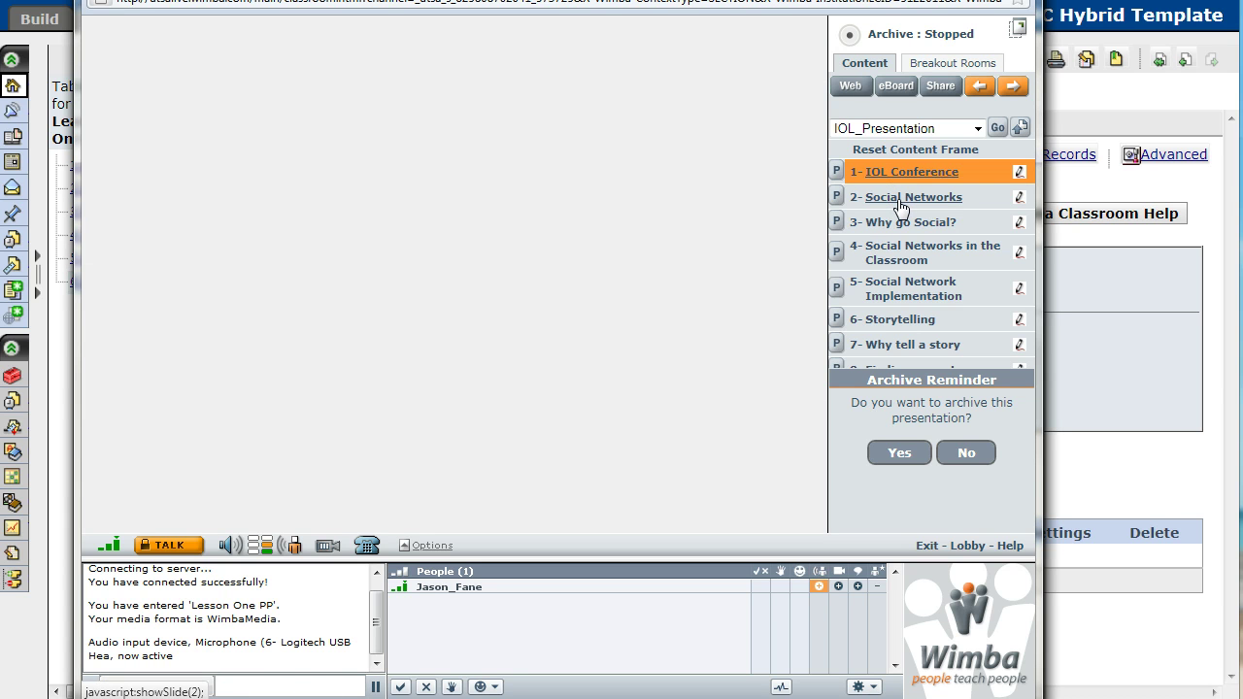